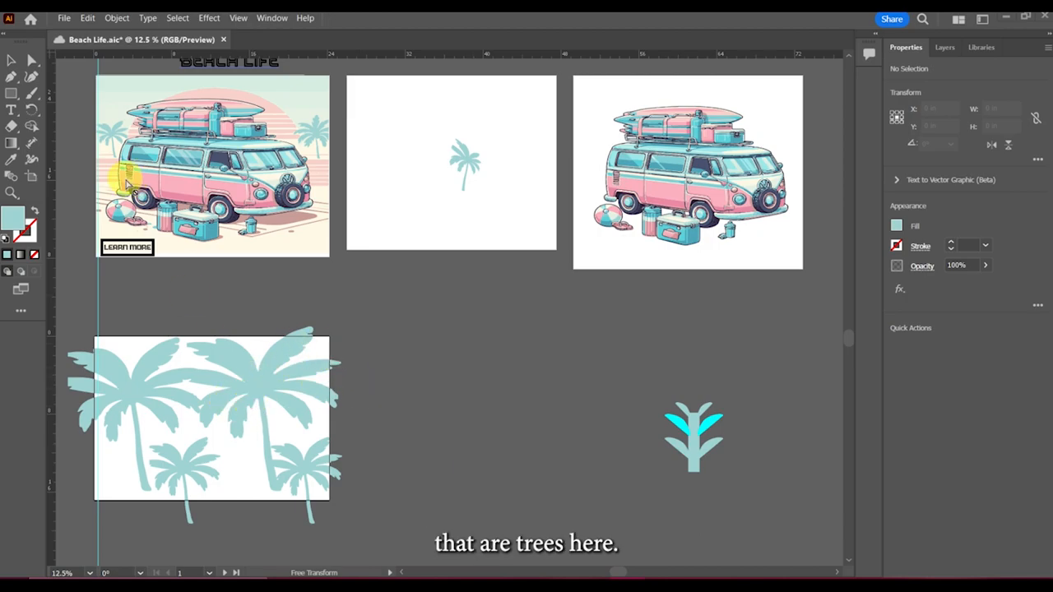
Ungroup the set of four palm trees on the lower artboard.
left_click(12, 61)
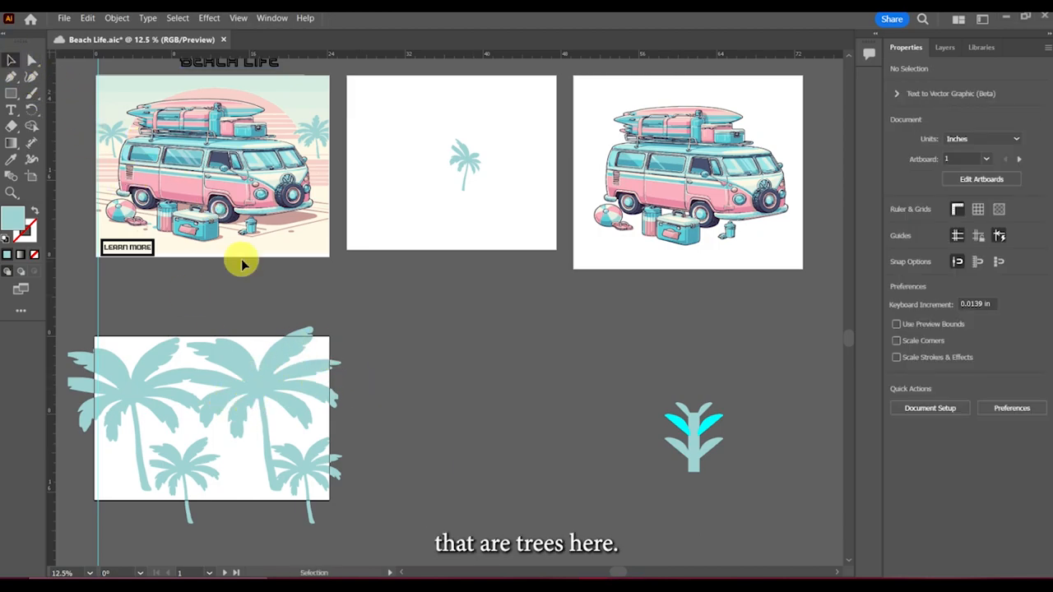
left_click(255, 395)
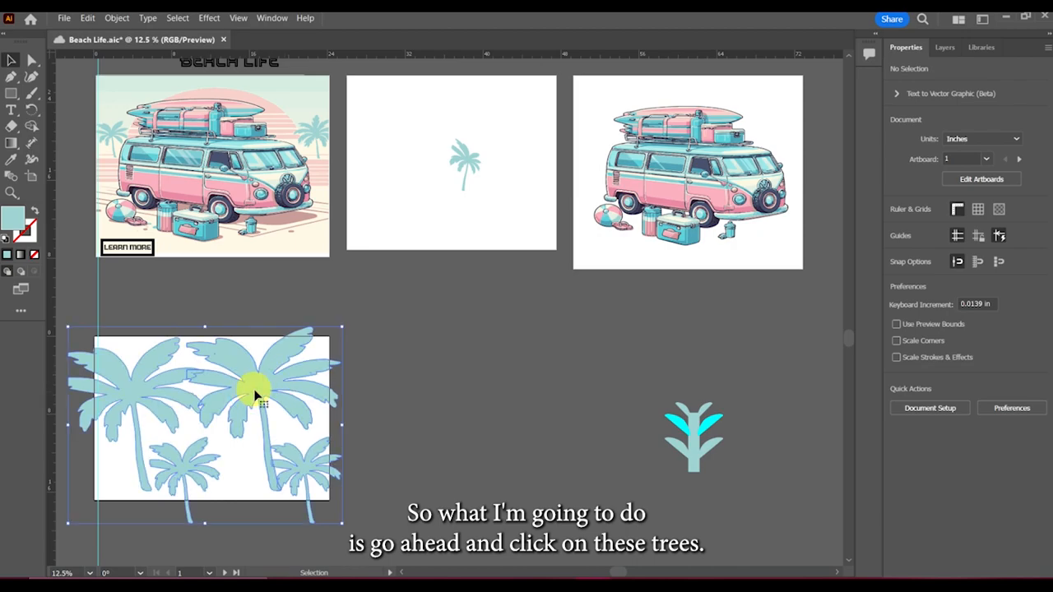
right_click(255, 395)
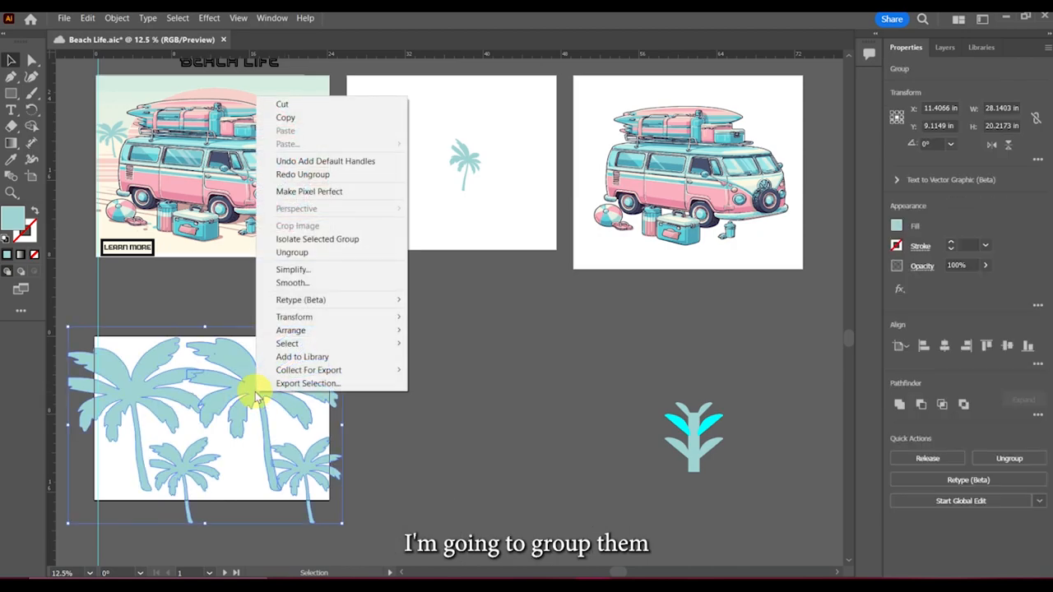
left_click(313, 252)
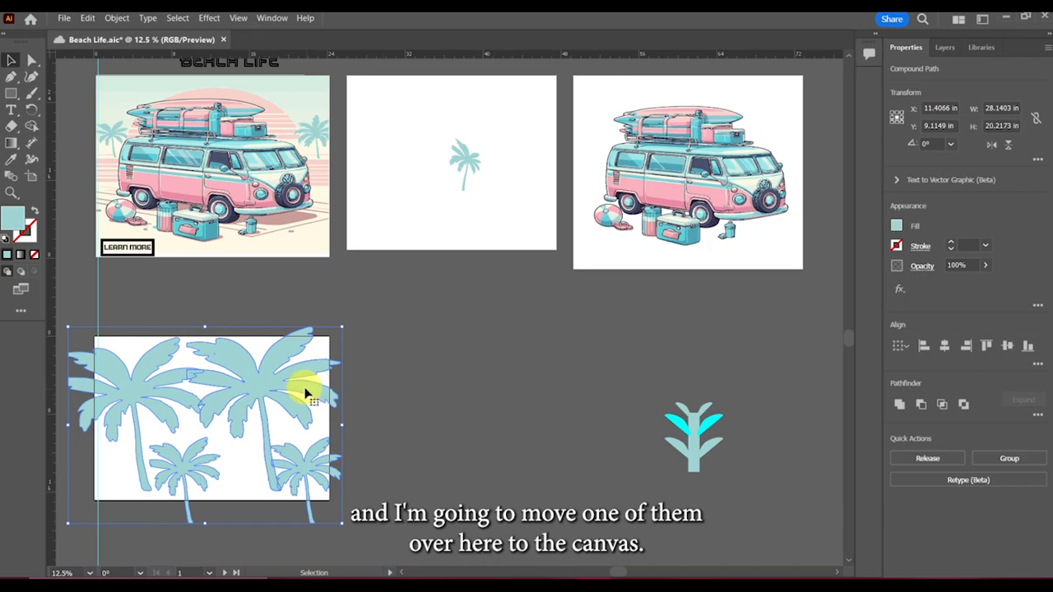
Move the large right-hand palm tree off the lower artboard onto the empty canvas beside it.
left_click(362, 382)
left_click_drag(265, 377, 478, 378)
key("ctrl+equal")
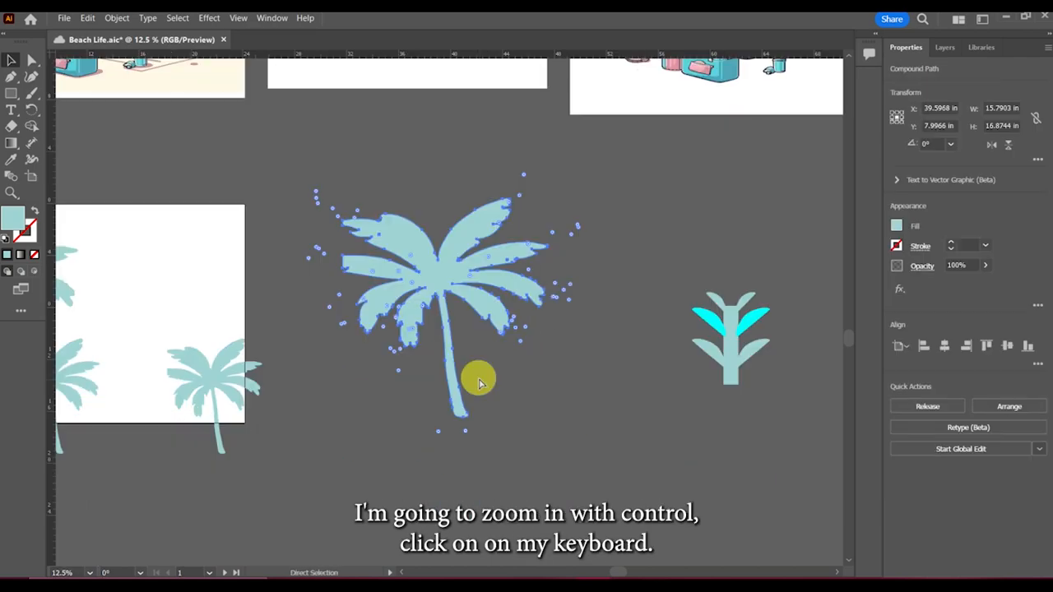
key("ctrl+equal")
key("ctrl+equal")
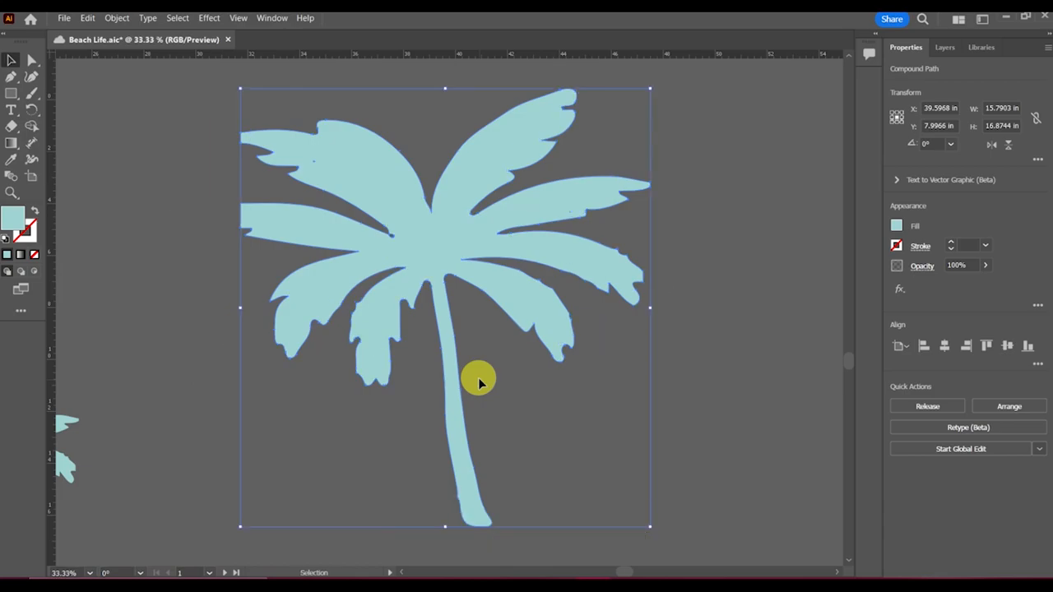
Show the advanced tool set and apply the Puppet Warp tool to the separated palm tree.
left_click(272, 18)
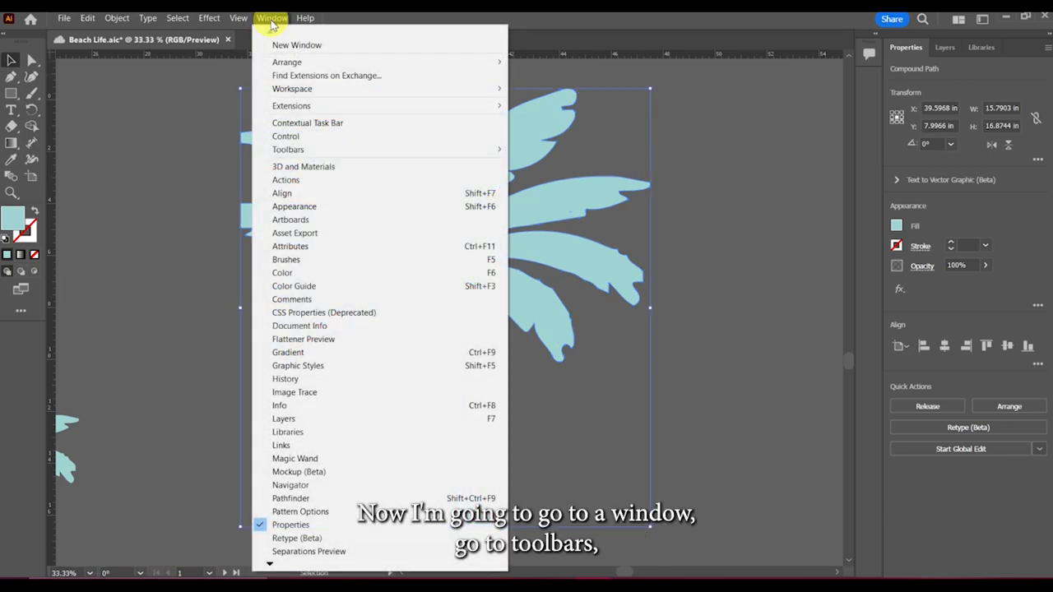
mouse_move(503, 148)
left_click(536, 148)
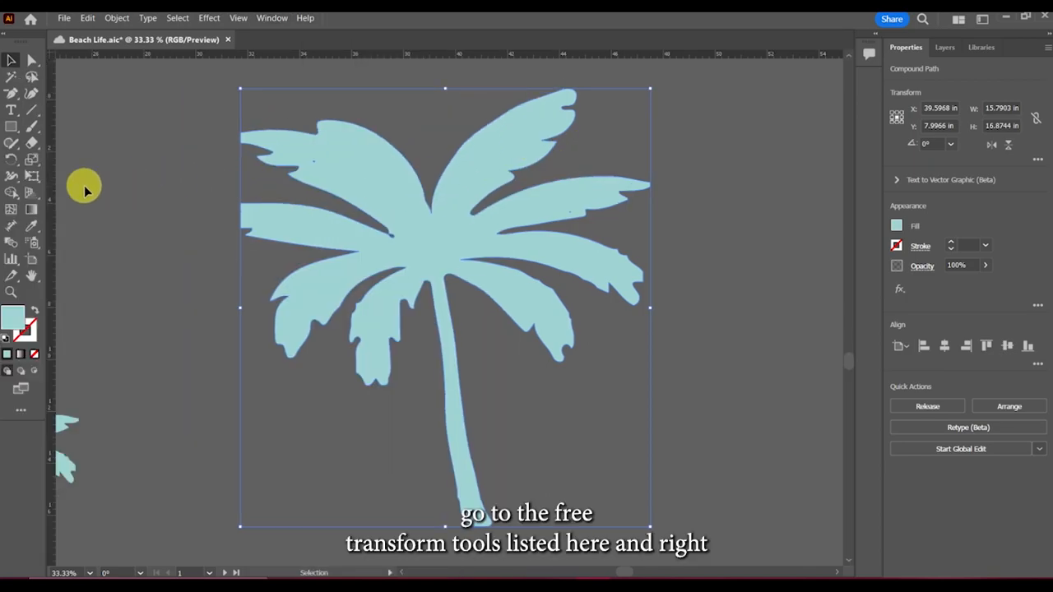
left_click(31, 176)
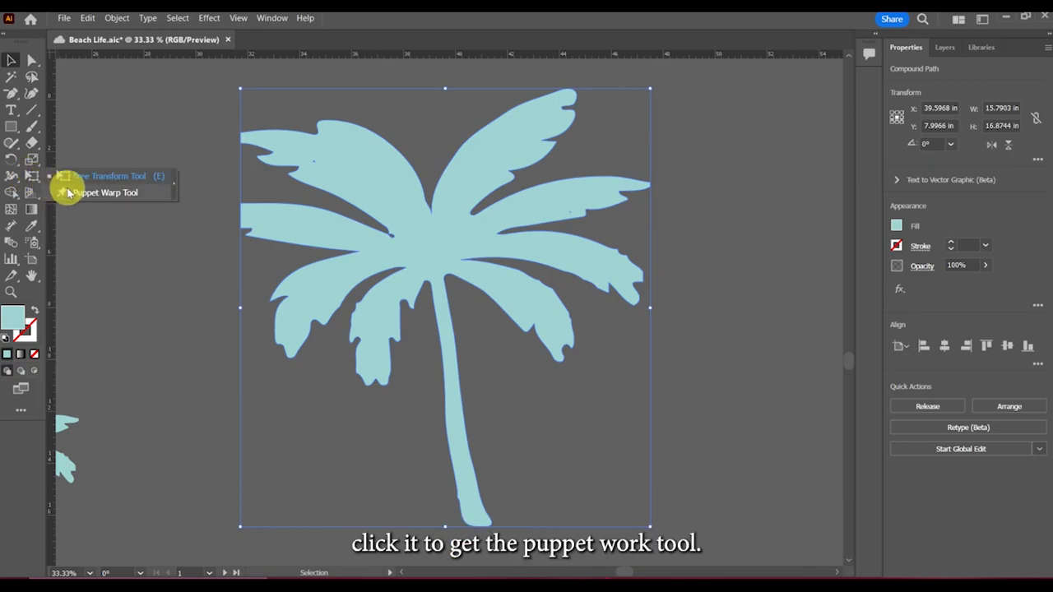
left_click(92, 197)
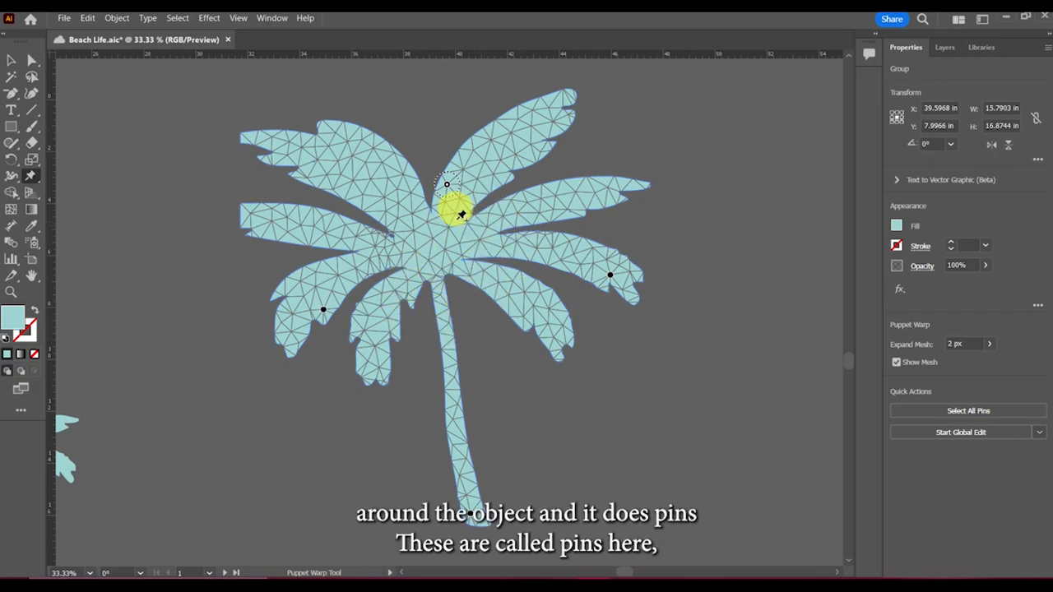
Set the puppet warp's Expand Mesh to 6 px and toggle the mesh display off and back on.
left_click(446, 185)
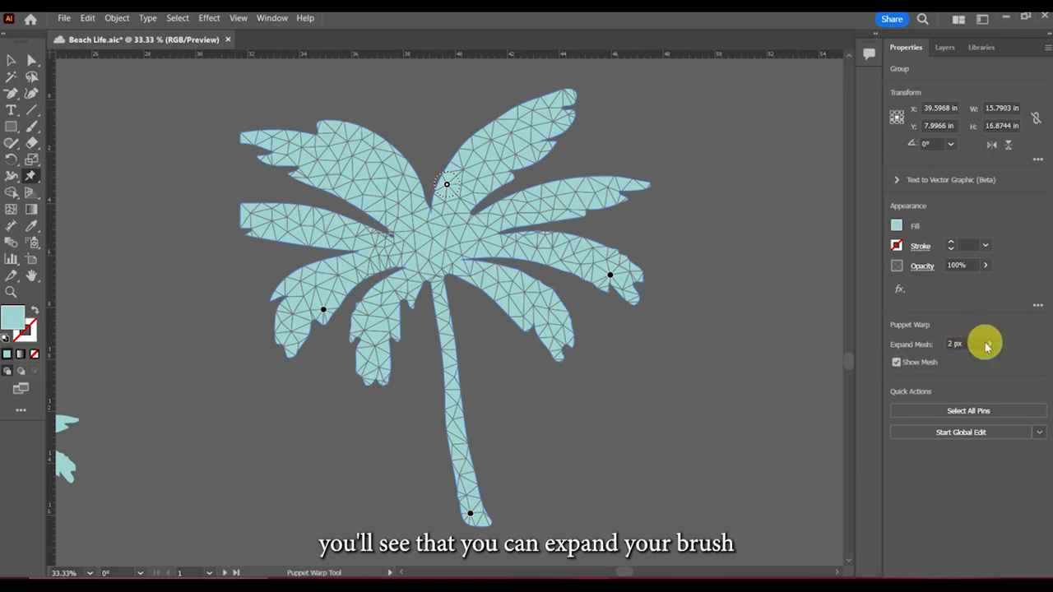
left_click_drag(987, 345, 910, 350)
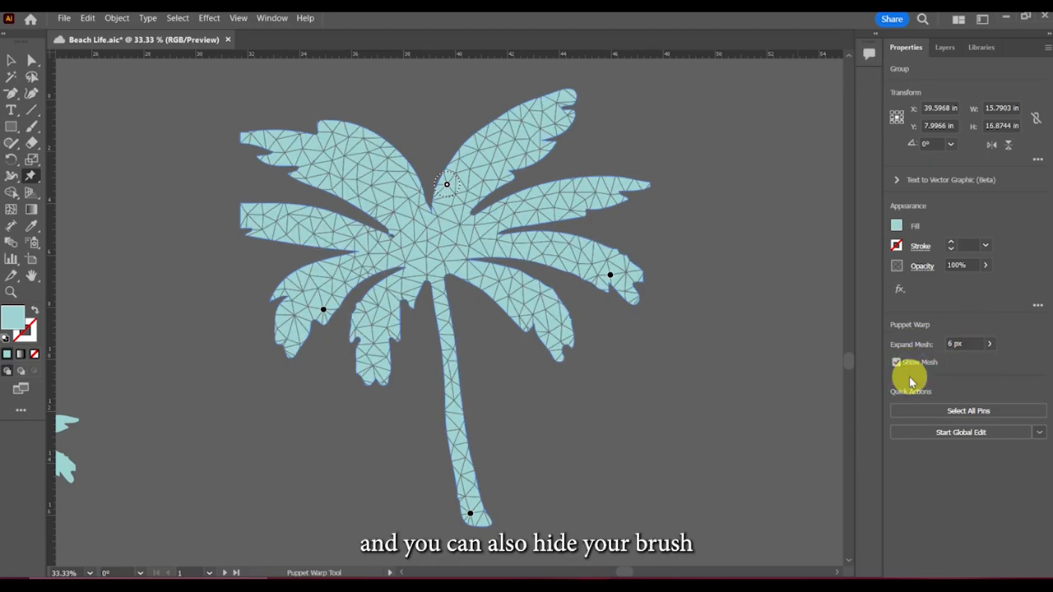
left_click(897, 364)
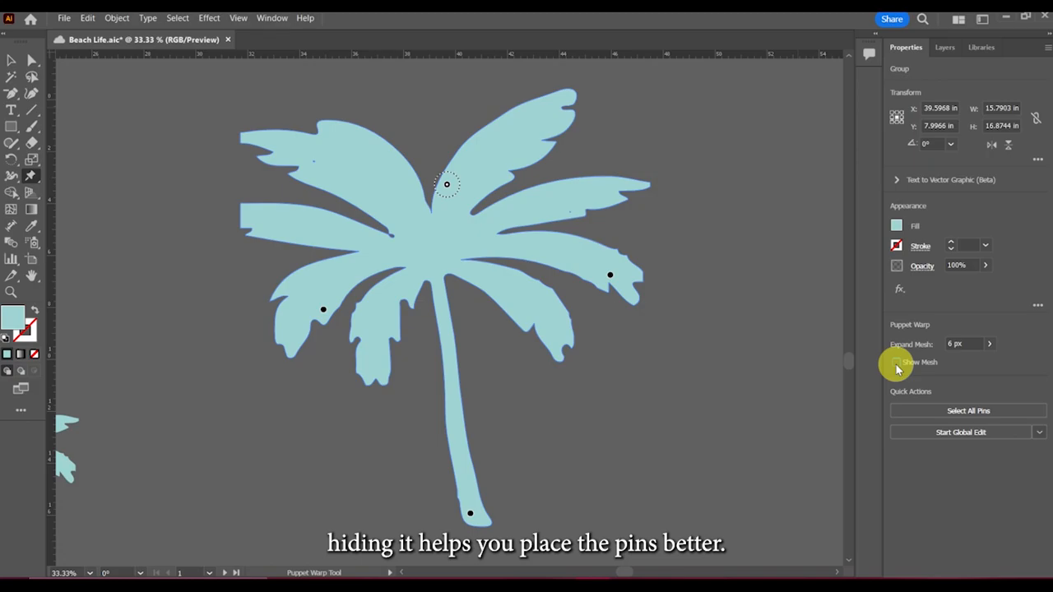
left_click(897, 362)
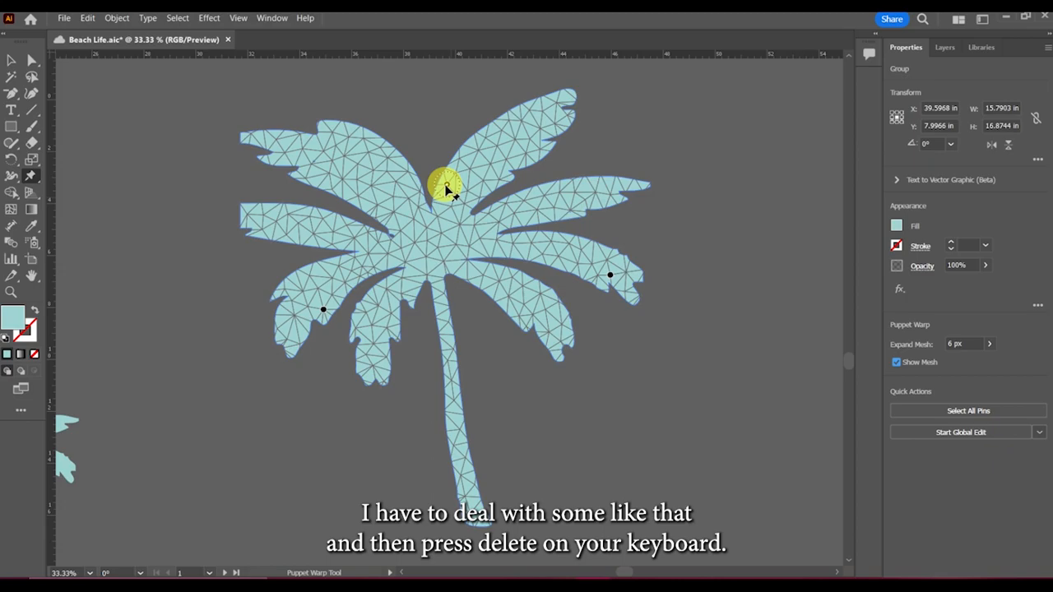
Delete the automatic pins on the upper frond and the two outer fronds, keeping only the trunk base pin.
key("Delete")
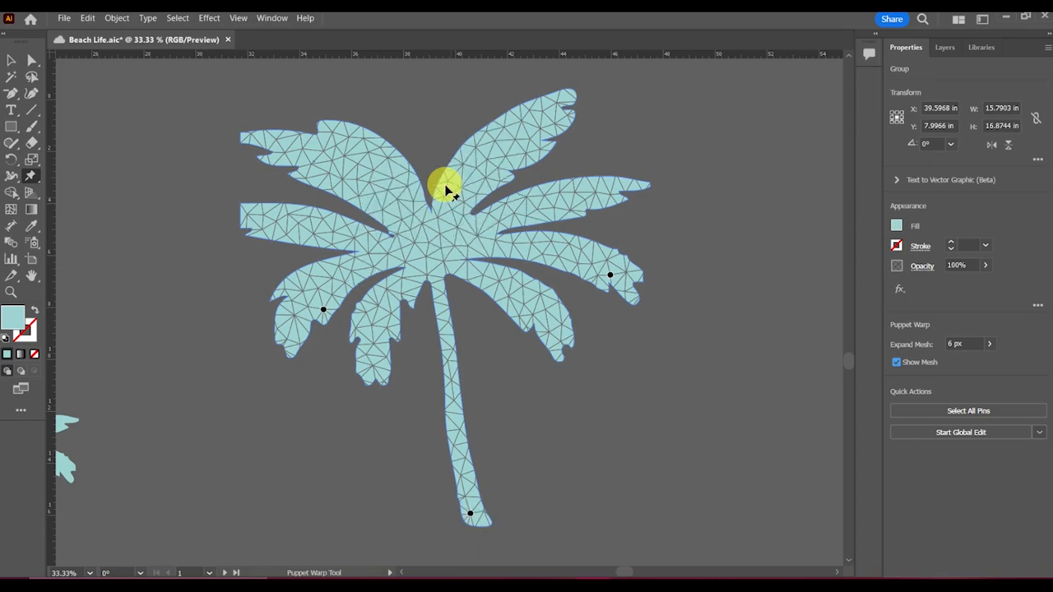
left_click(609, 280)
key("Delete")
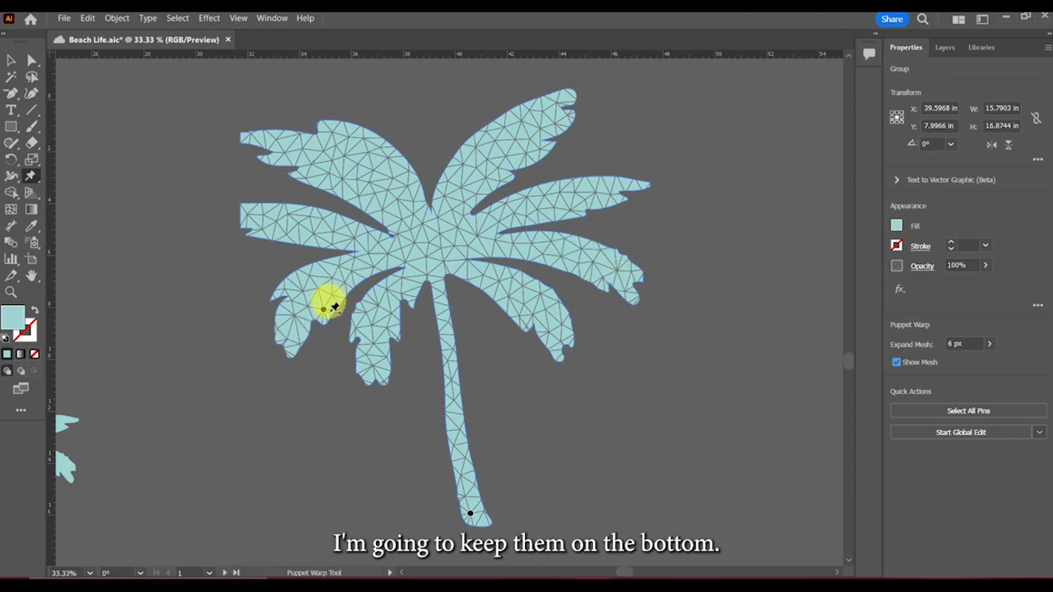
left_click(323, 313)
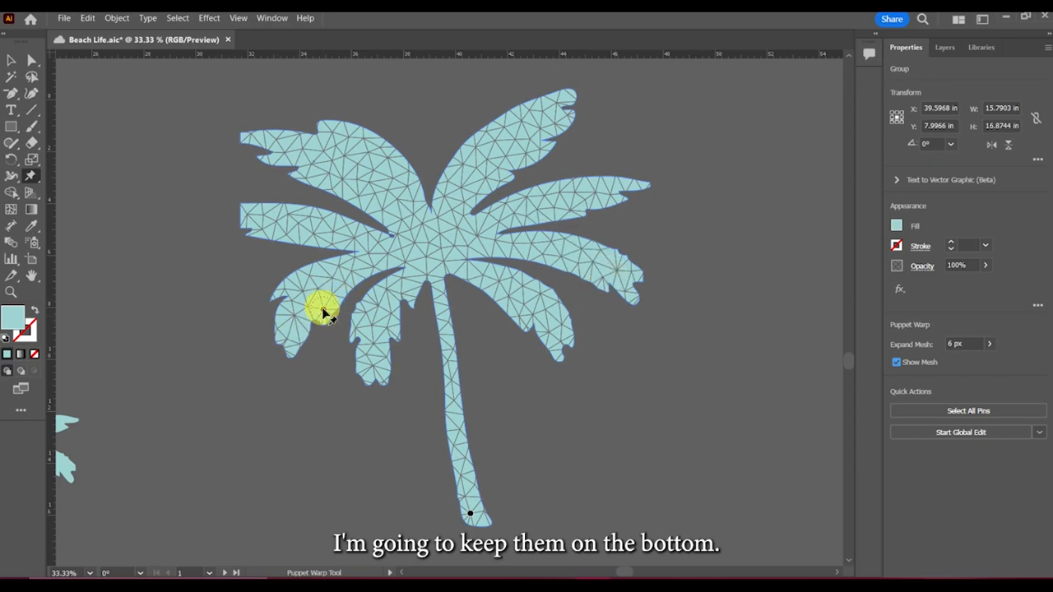
key("Delete")
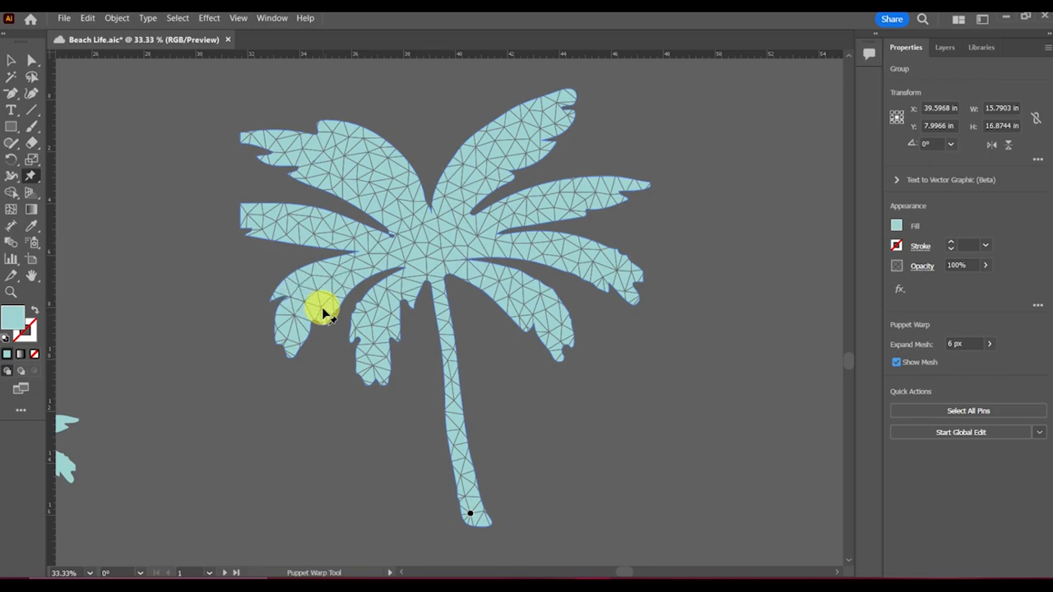
Add pins at the middle of the trunk and the centre of the crown, and hide the mesh.
left_click(450, 383)
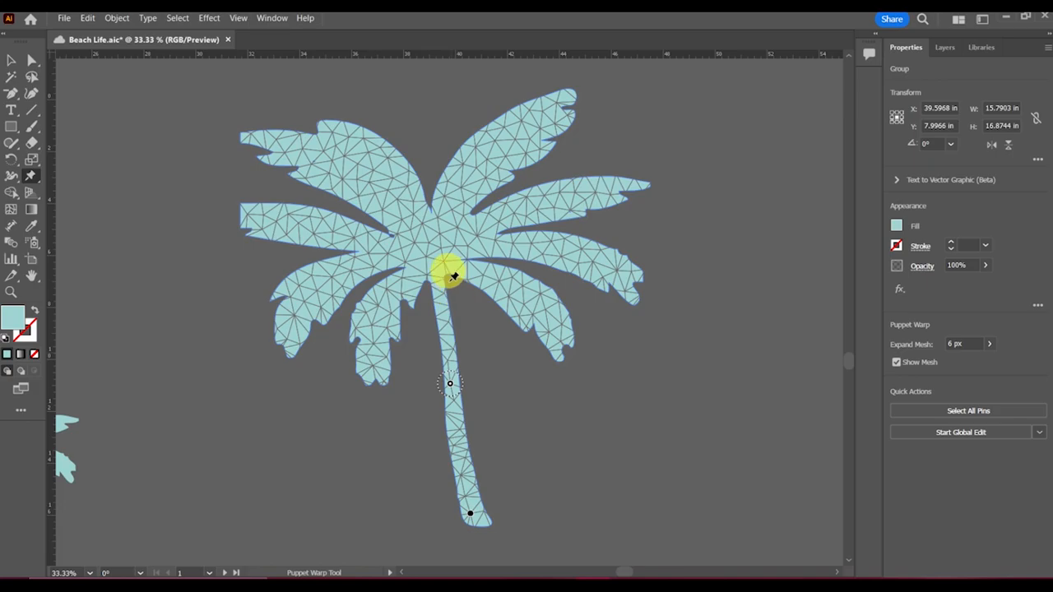
left_click(433, 238)
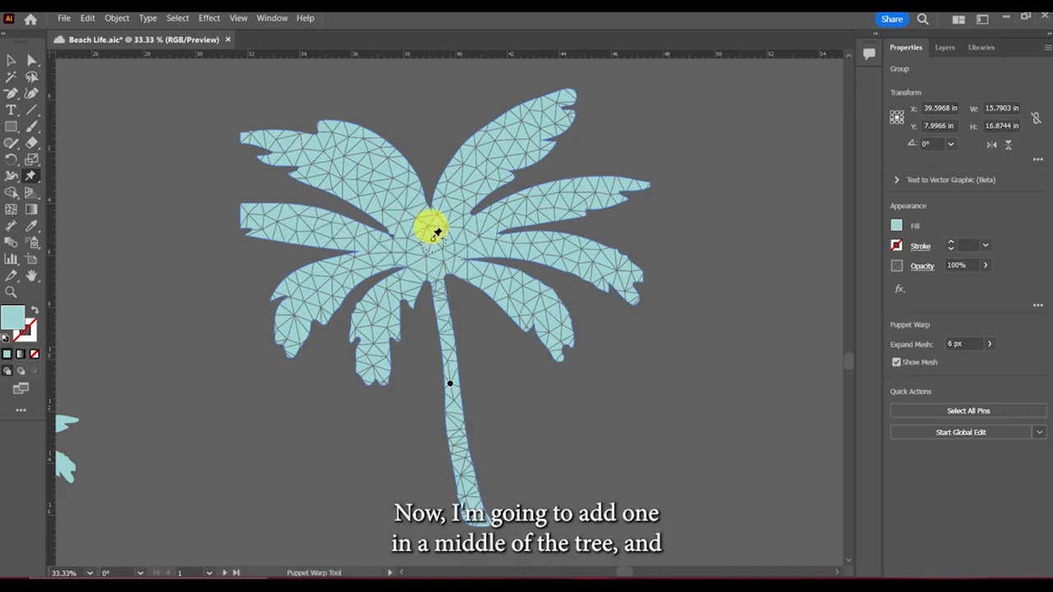
left_click(896, 363)
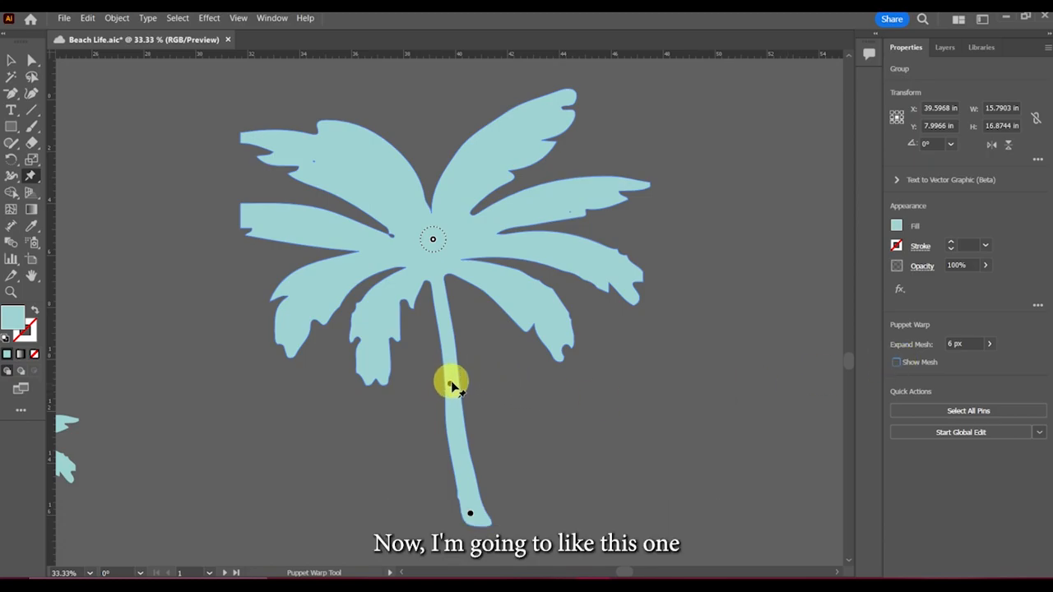
Bend the palm by moving the mid-trunk and crown pins to the right, and rotate the crown counterclockwise.
left_click(450, 383)
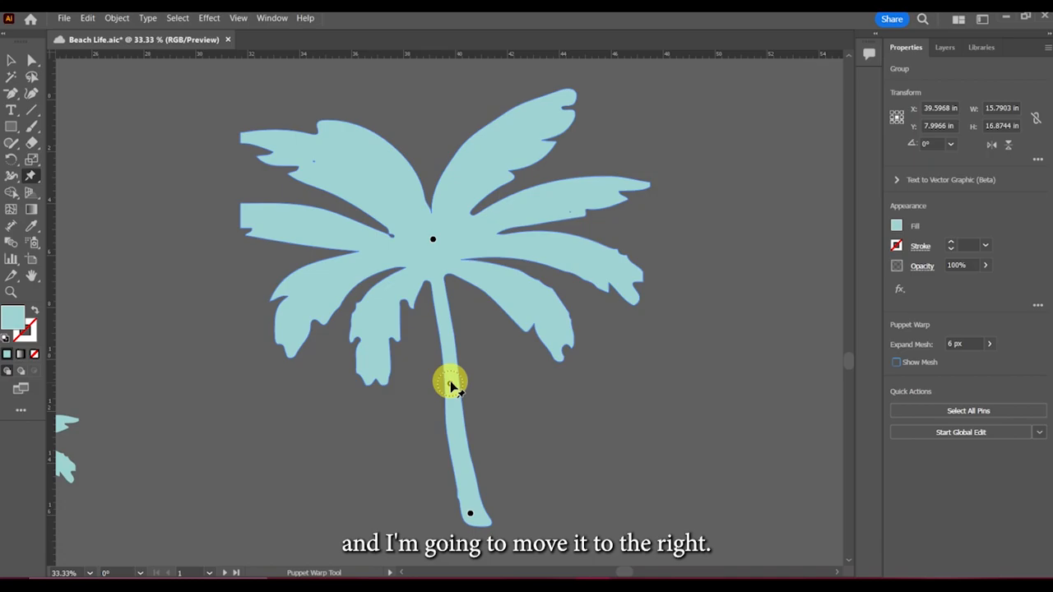
left_click_drag(450, 384, 491, 386)
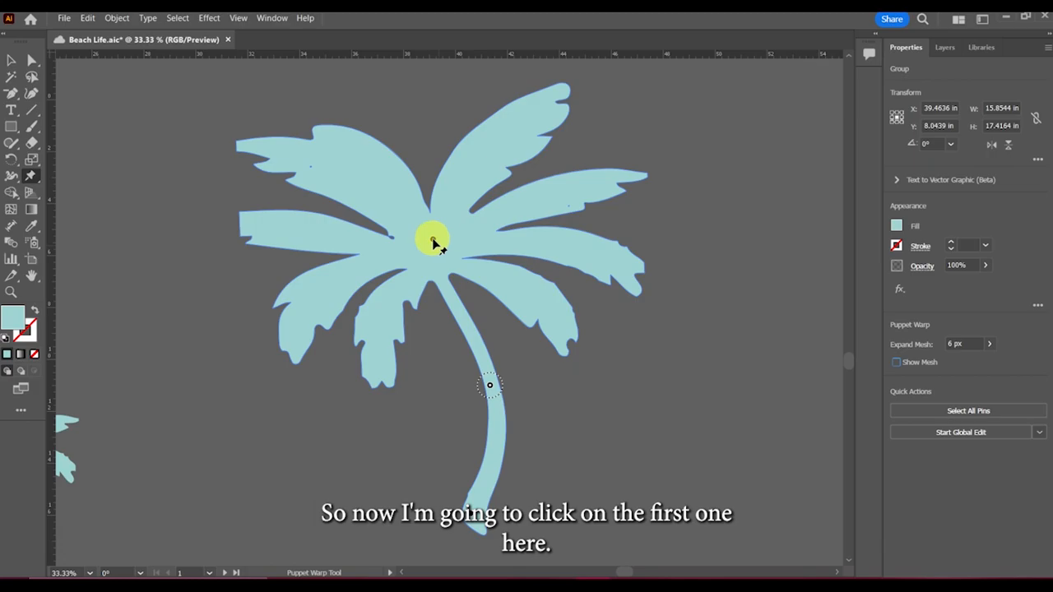
left_click_drag(433, 242, 468, 240)
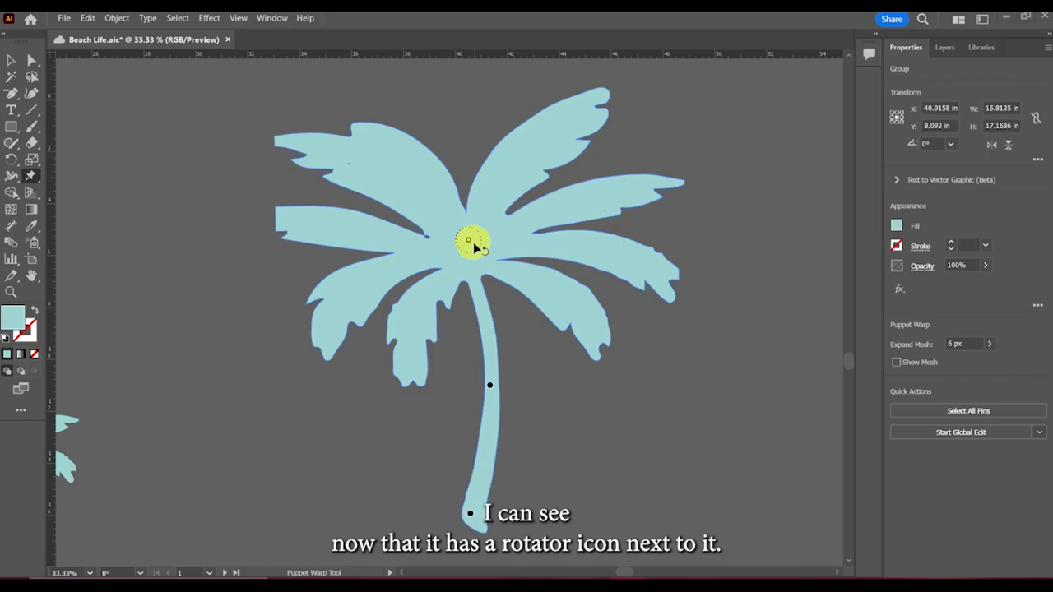
left_click_drag(473, 242, 481, 247)
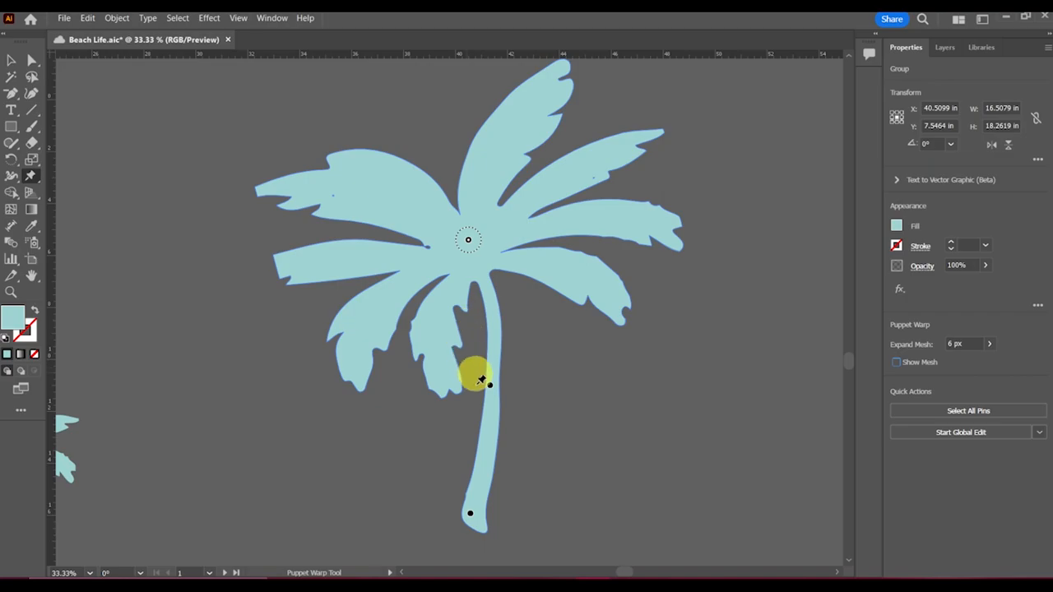
Move the mid-trunk pin farther right and rotate the base pin to straighten the foot of the trunk.
left_click(489, 386)
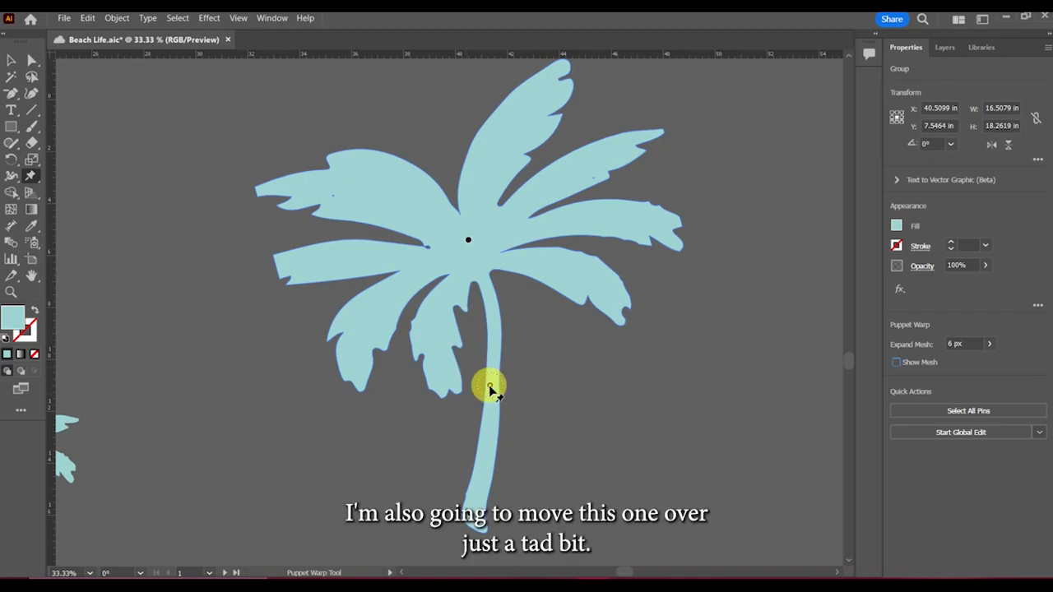
left_click_drag(489, 386, 507, 391)
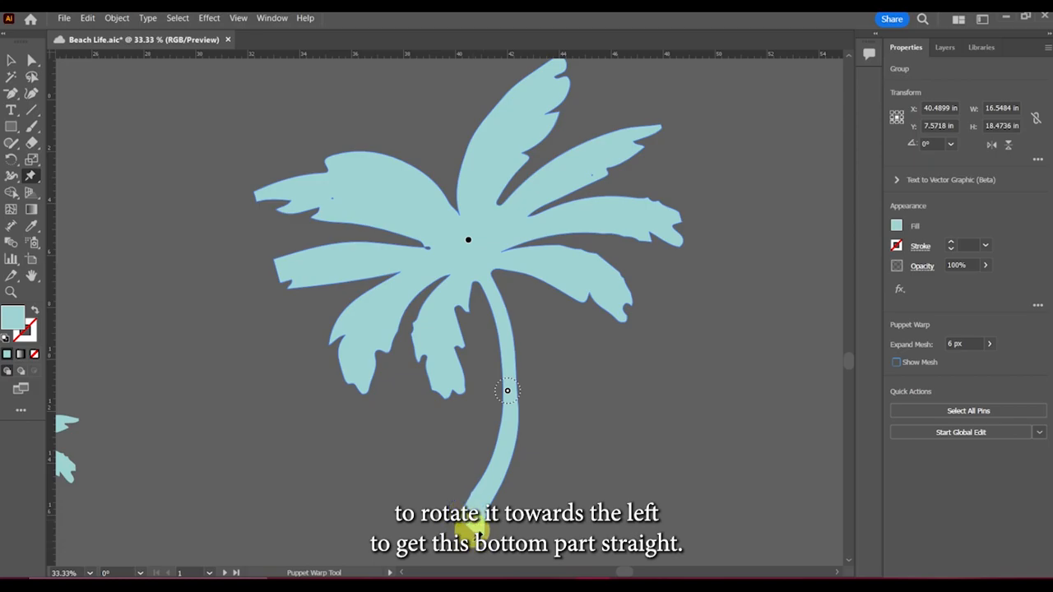
left_click_drag(473, 516, 478, 516)
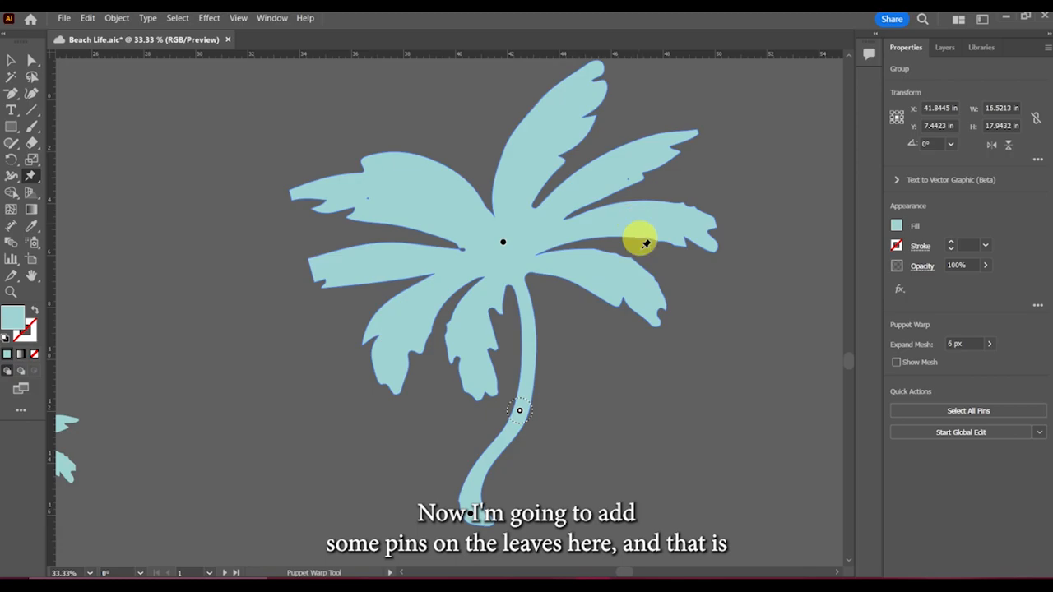
Add one pin near the tip of each of the three right fronds and the uppermost frond.
left_click(646, 293)
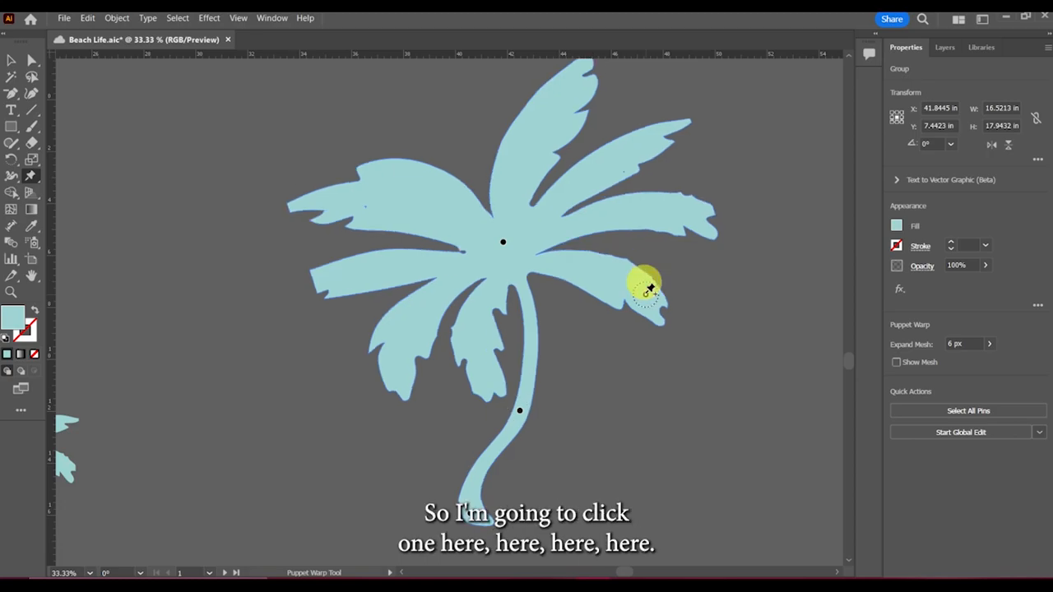
left_click(681, 207)
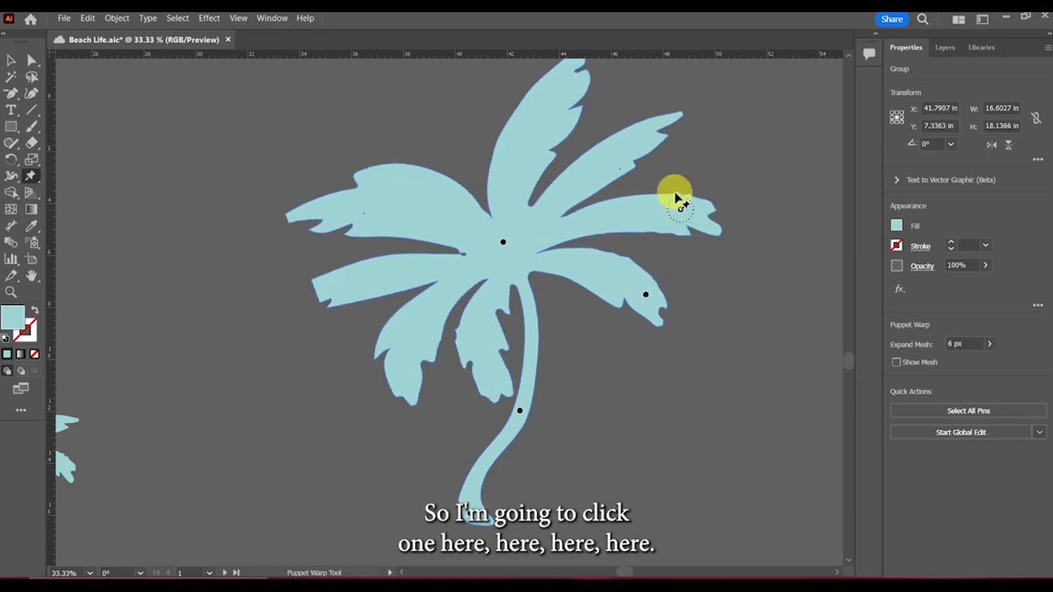
left_click(643, 132)
left_click(559, 87)
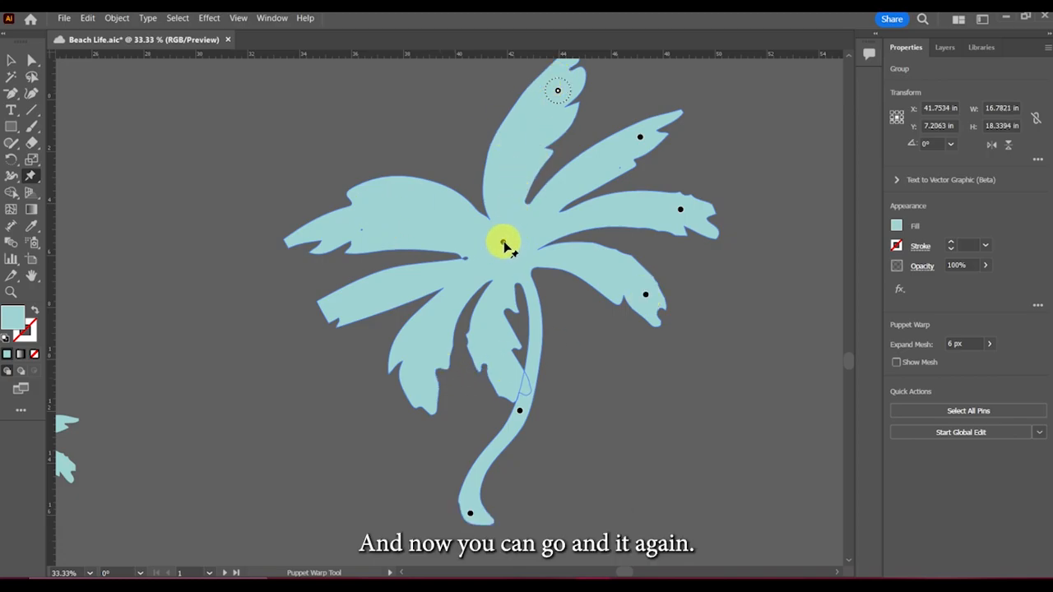
Rotate the crown clockwise and move it up and right, shifting the mid-trunk pin right to curve the trunk.
left_click(503, 244)
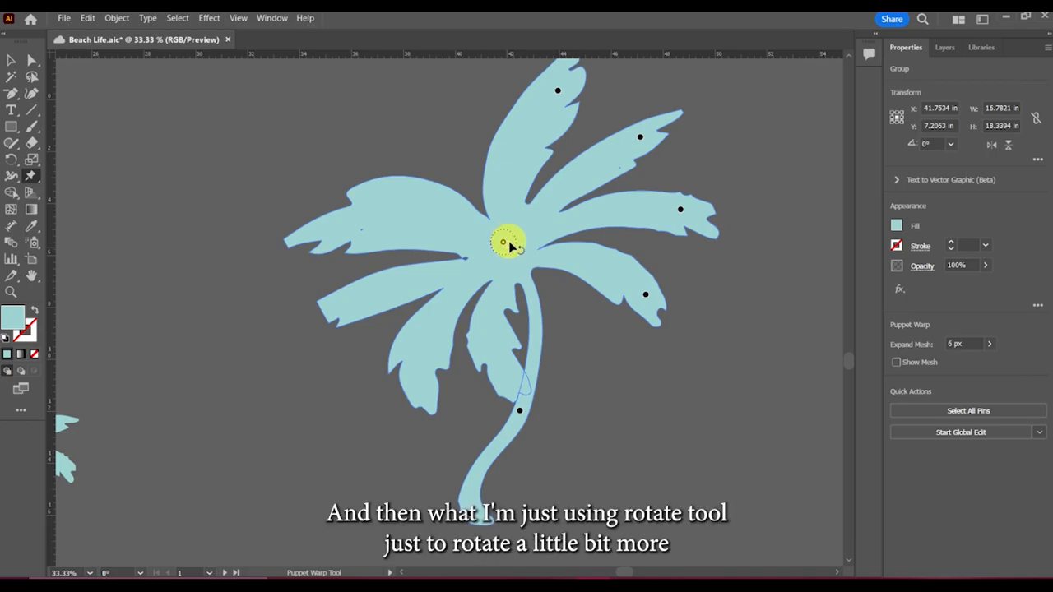
left_click_drag(514, 247, 526, 211)
left_click_drag(519, 408, 549, 407)
left_click(526, 226)
left_click_drag(550, 409, 544, 395)
Reshape the three right fronds and the uppermost frond by shifting their tip pins slightly.
left_click_drag(650, 299, 651, 272)
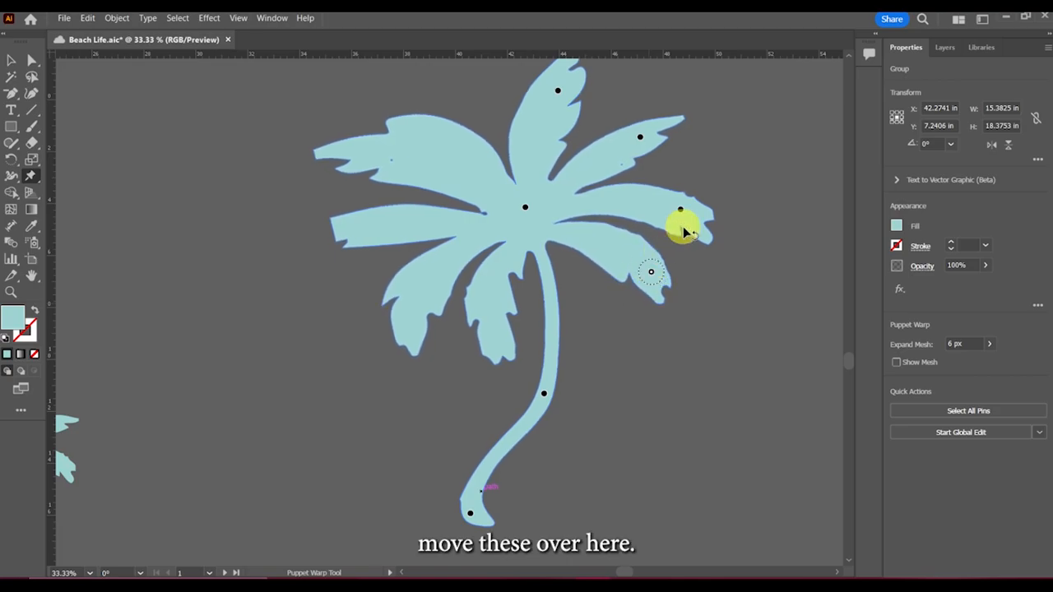
left_click_drag(680, 208, 664, 182)
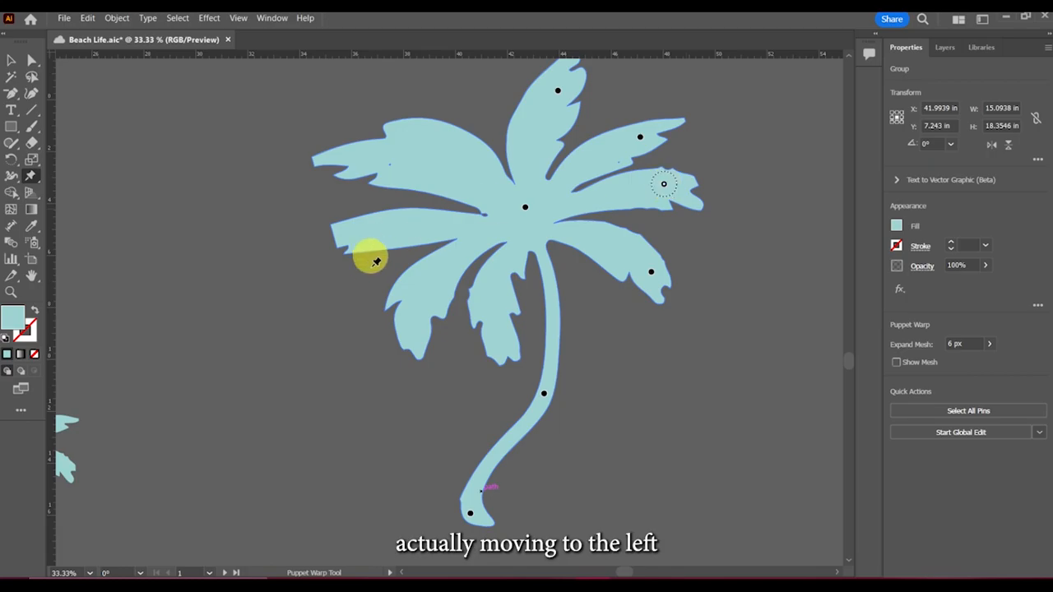
left_click_drag(641, 141, 623, 134)
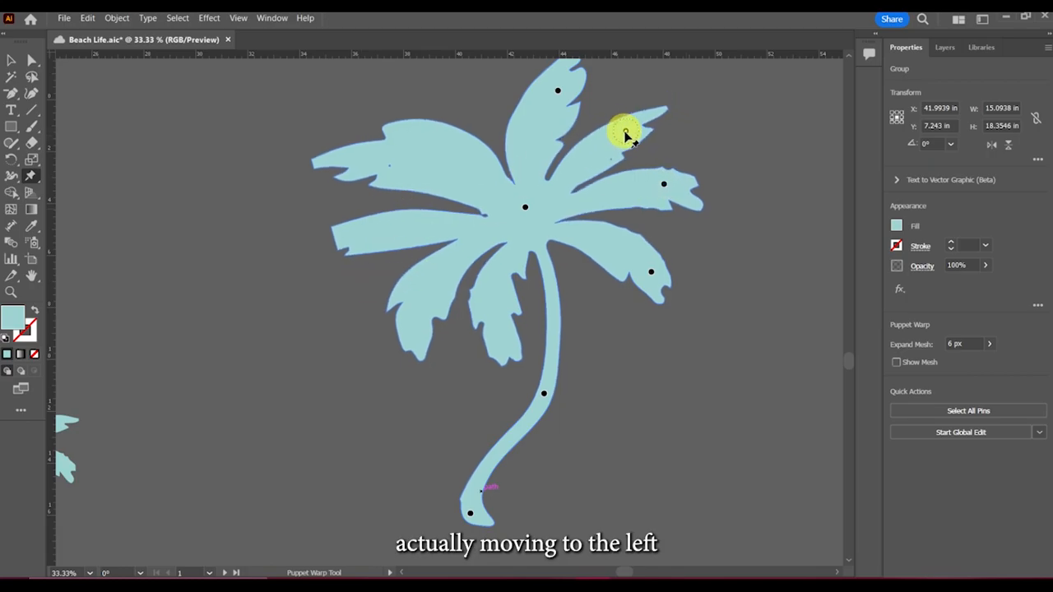
left_click_drag(558, 90, 563, 106)
Reduce Expand Mesh to 2 px, and pin and bend the two upper left fronds down toward the trunk.
left_click_drag(376, 157, 414, 182)
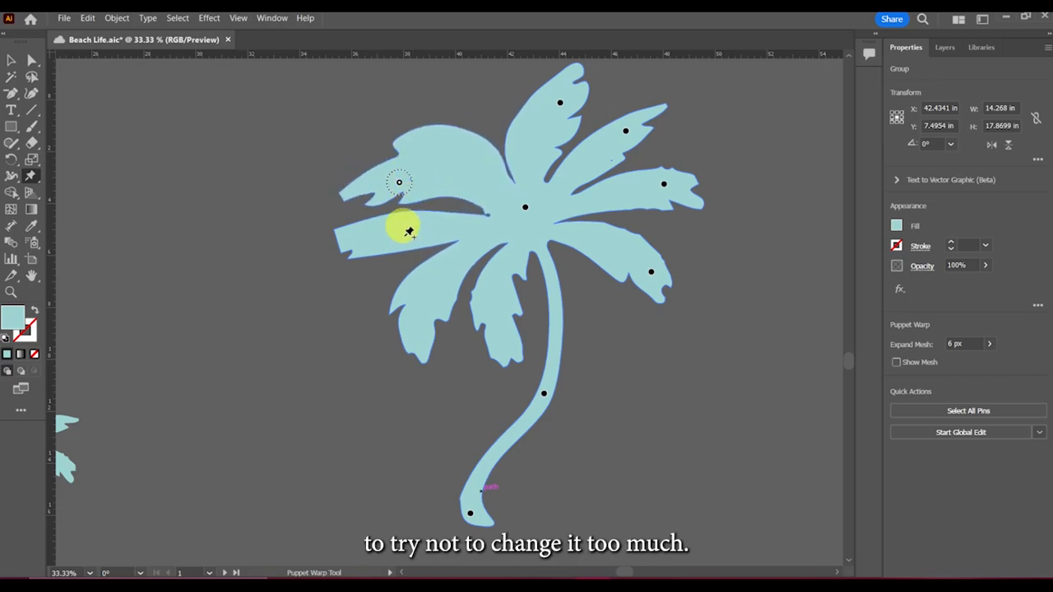
key("ctrl+z")
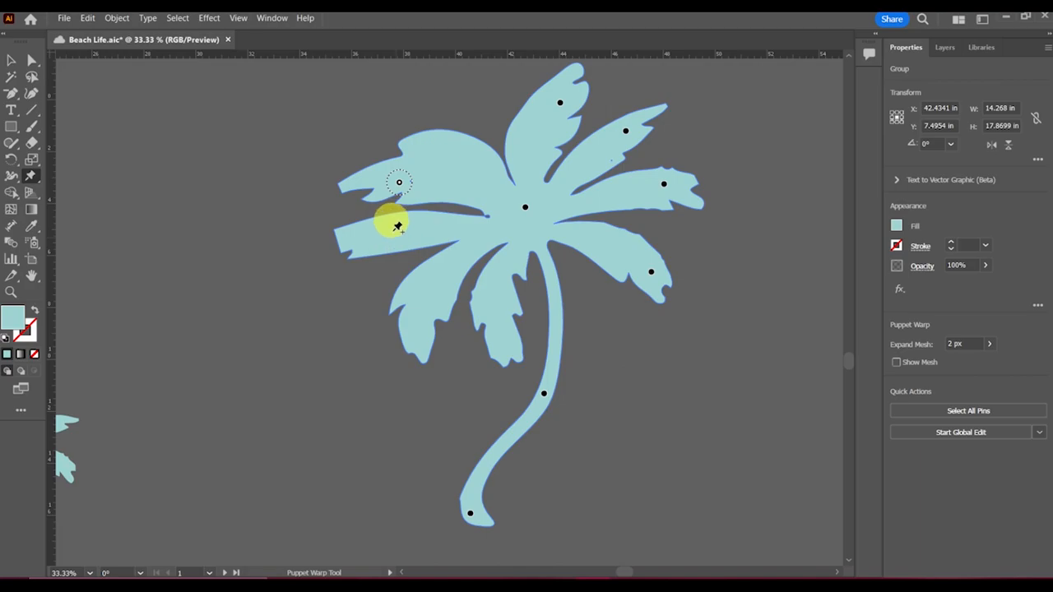
left_click_drag(374, 233, 409, 281)
left_click_drag(400, 182, 374, 240)
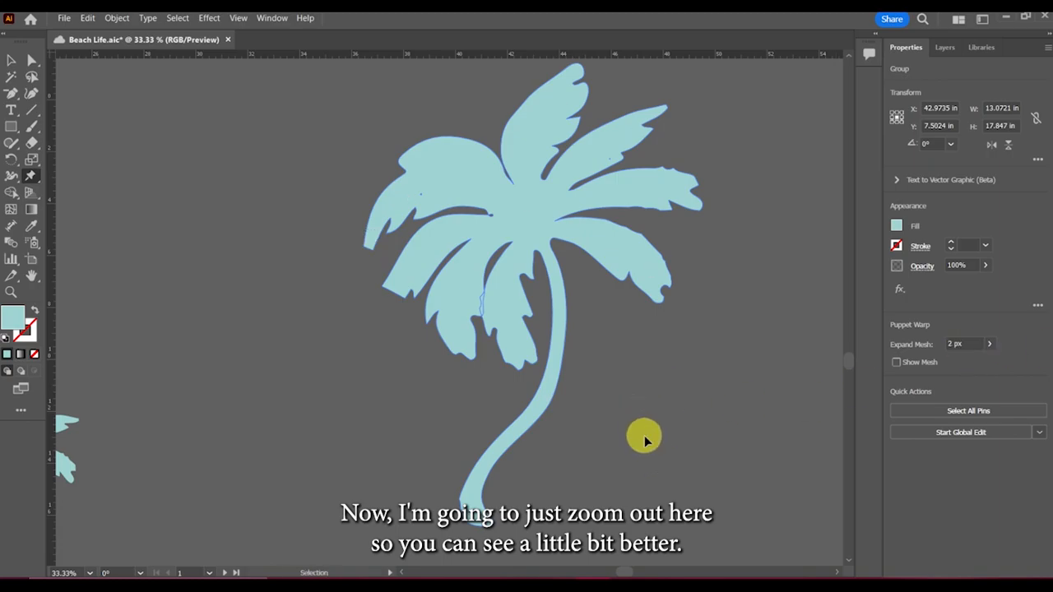
key("ctrl+minus")
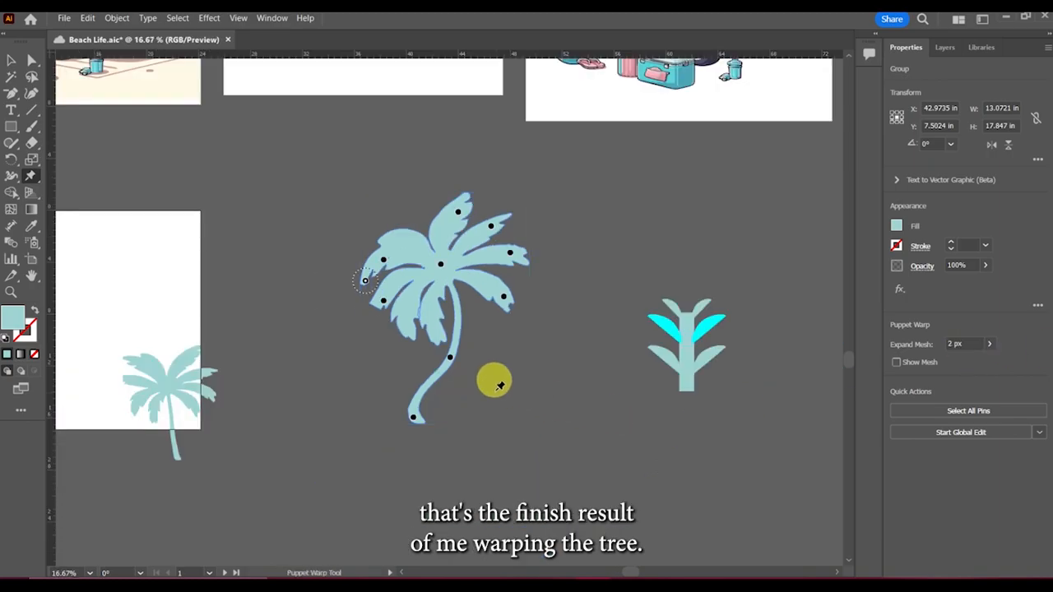